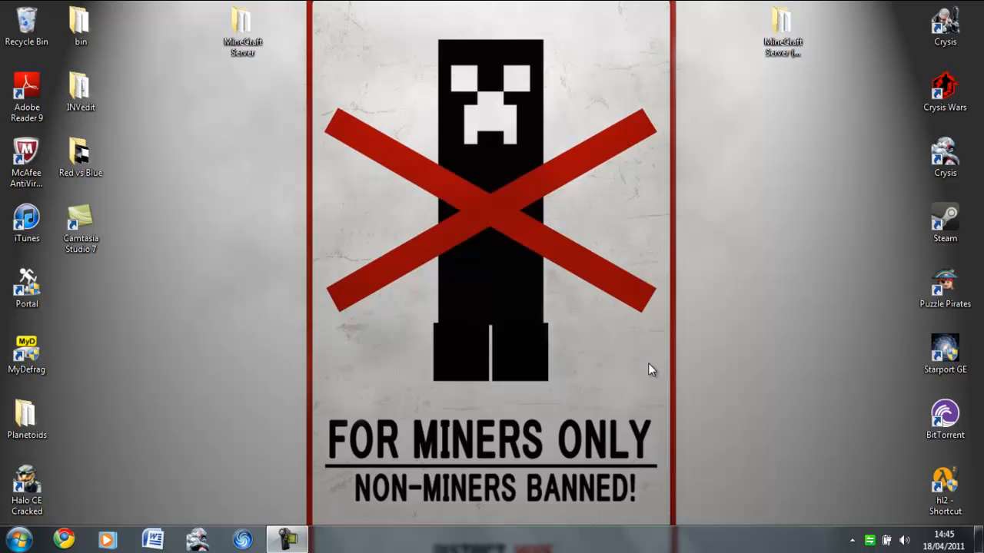
- Start Chrome with a new tab on the Google homepage
click(64, 540)
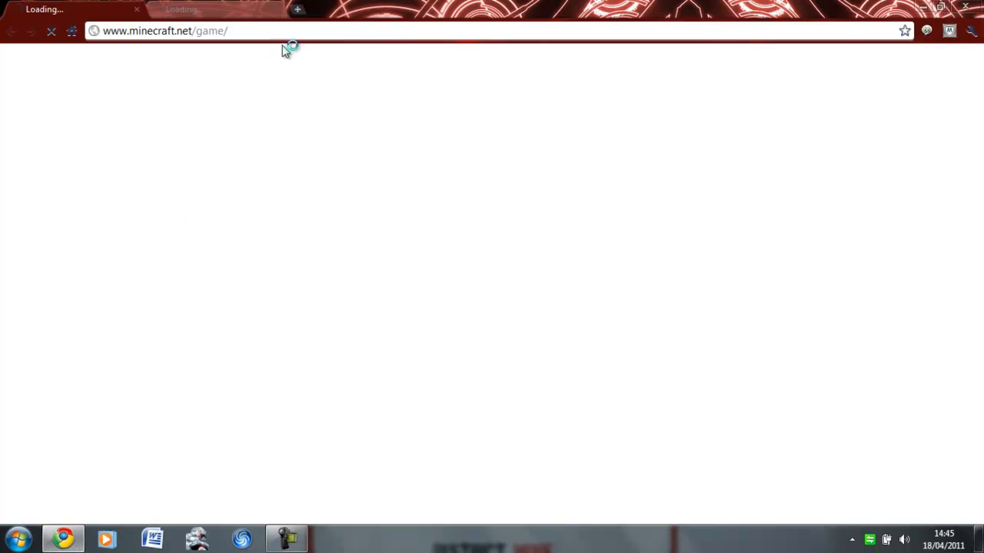
click(298, 10)
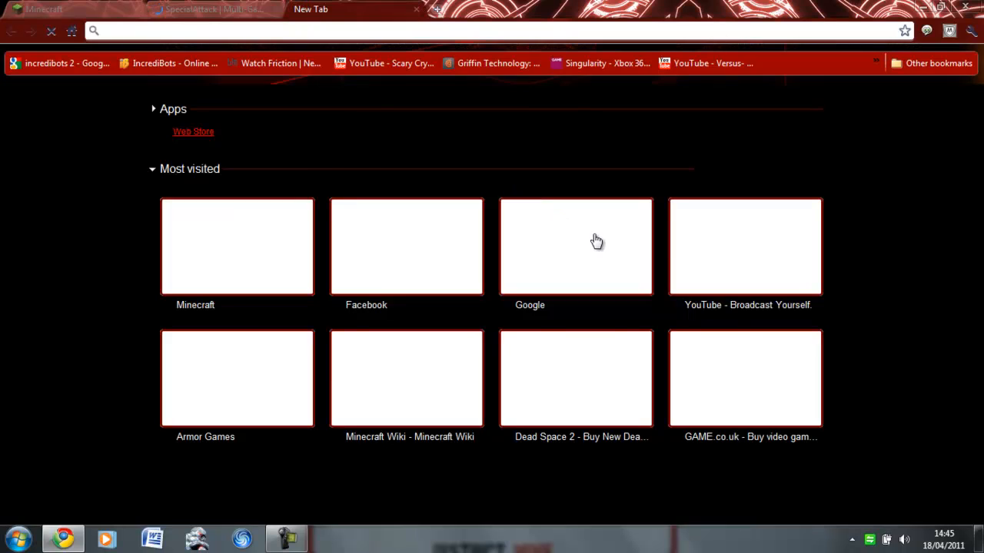
click(592, 234)
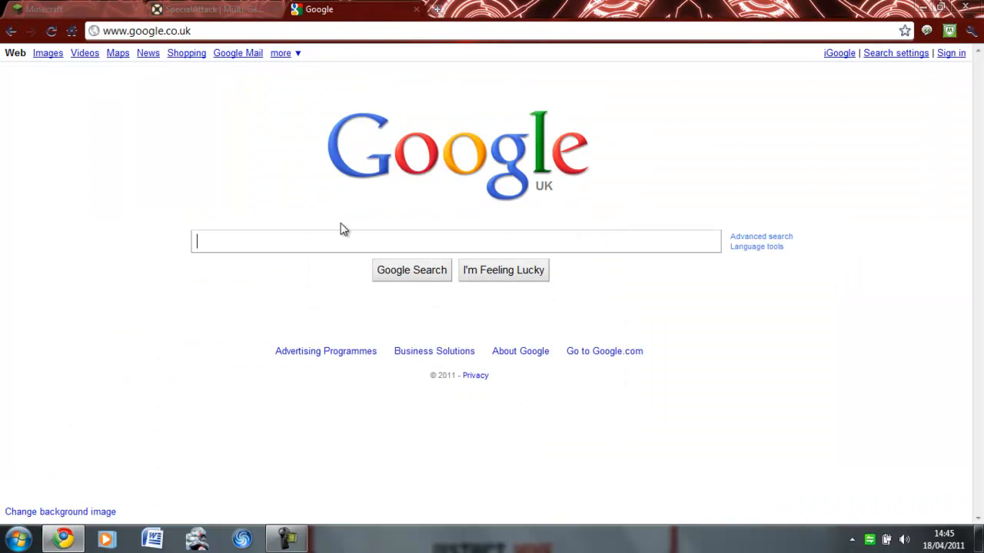
- Search Google for 'jolicraft' and open the Jolicraft 2.6 Minecraft Texture Pack page on Planet Minecraft
click(339, 239)
text(jolicraft)
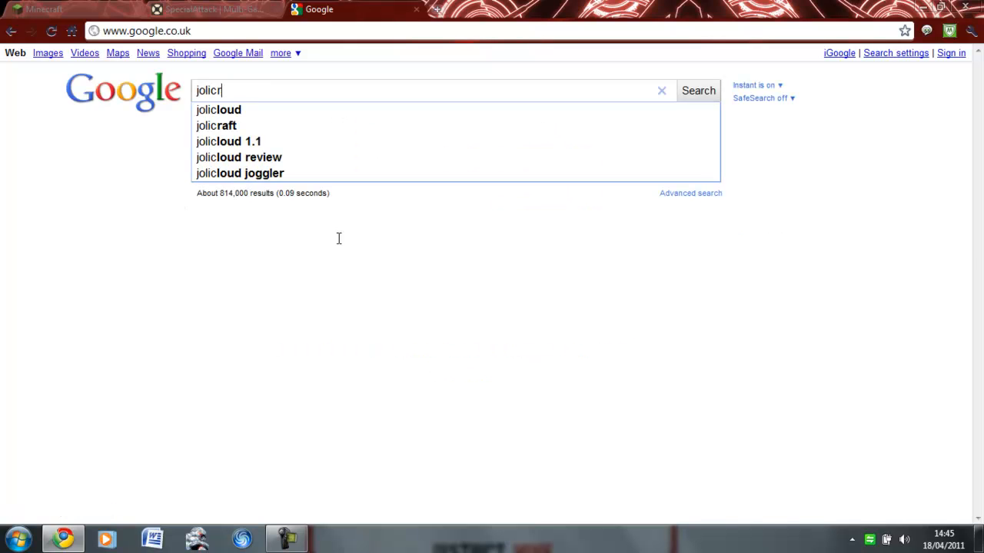
key(Return)
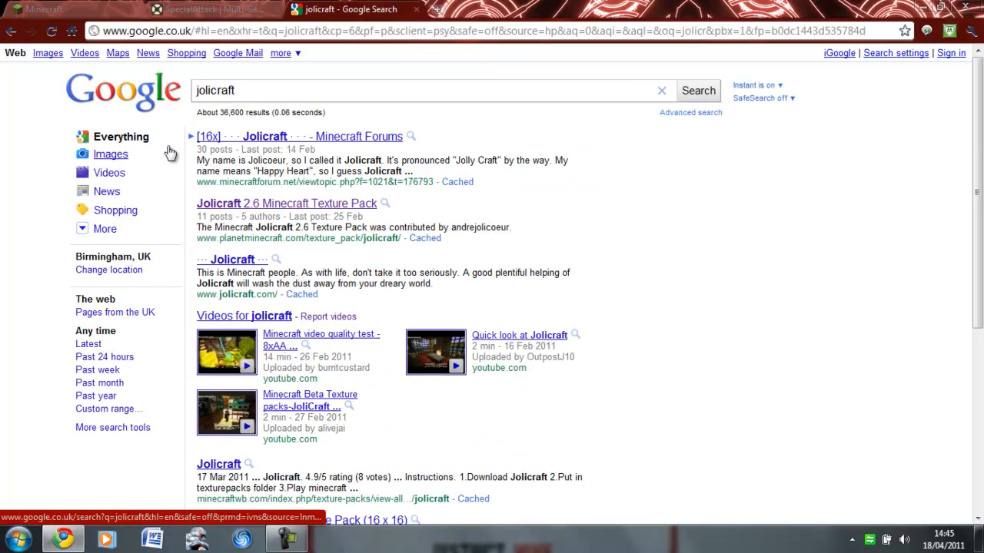
click(300, 205)
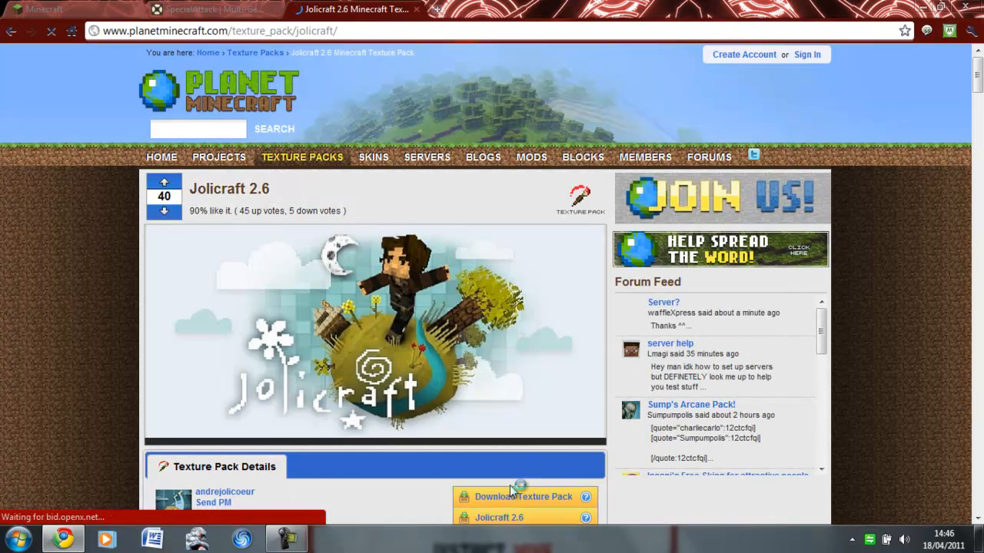
- Download the Jolicraft 2.6 zip, show it in the Downloads folder, then minimise that window
click(533, 487)
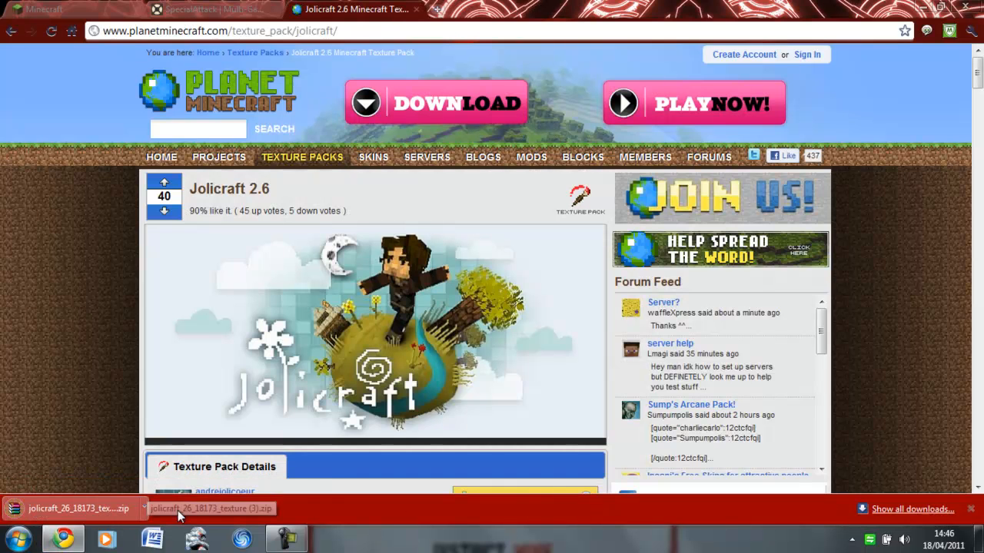
click(145, 511)
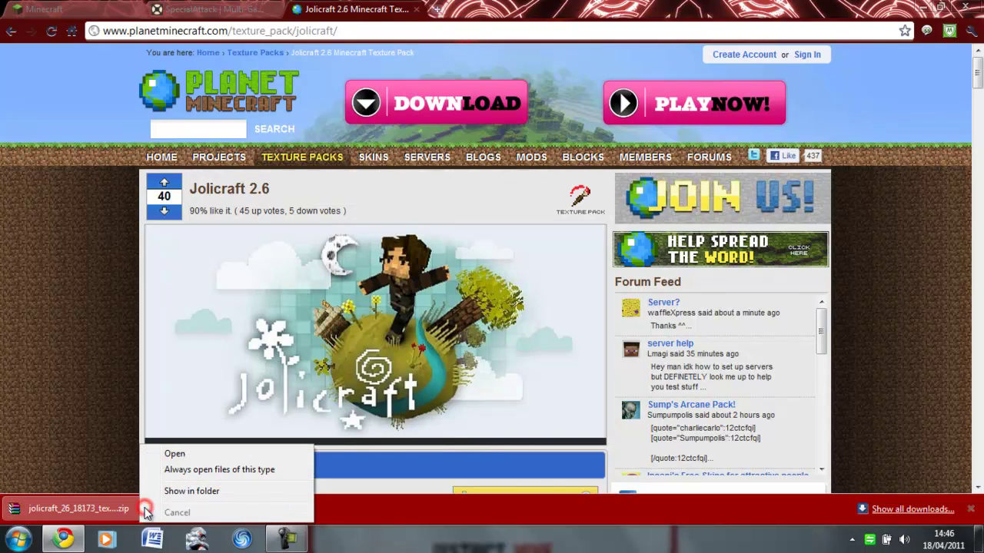
click(195, 494)
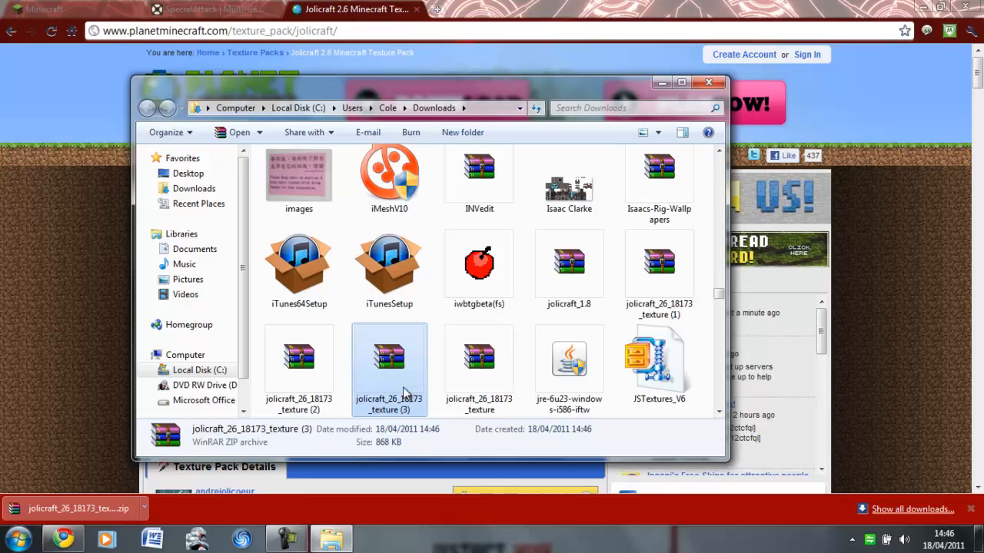
click(663, 83)
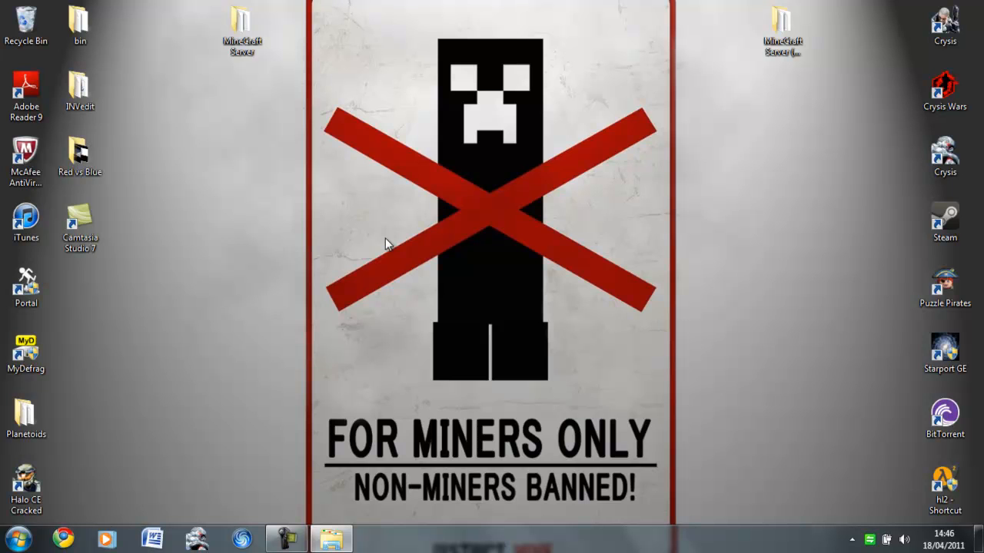
- Run %appdata% from the Run dialog to open the Roaming folder containing .minecraft
key(super+r)
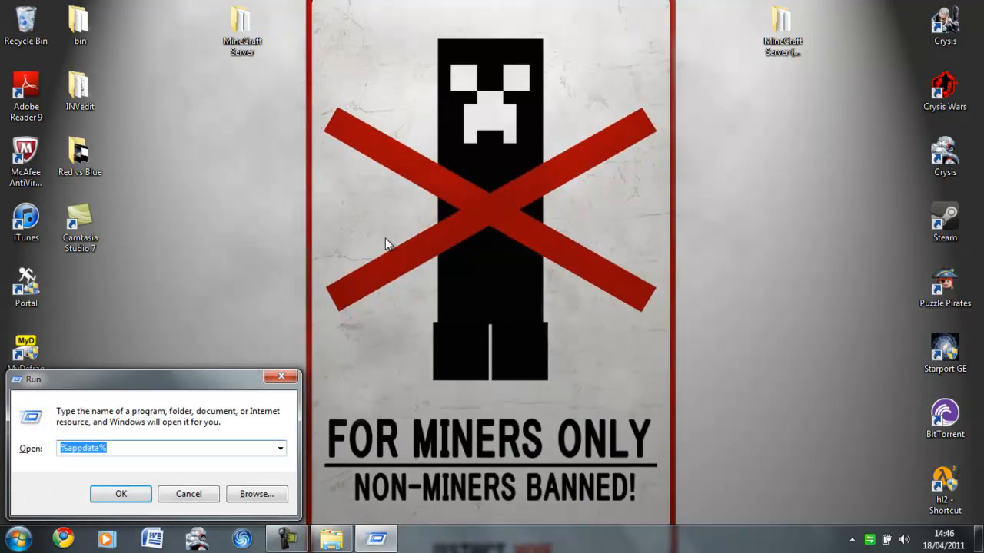
drag(141, 382, 483, 103)
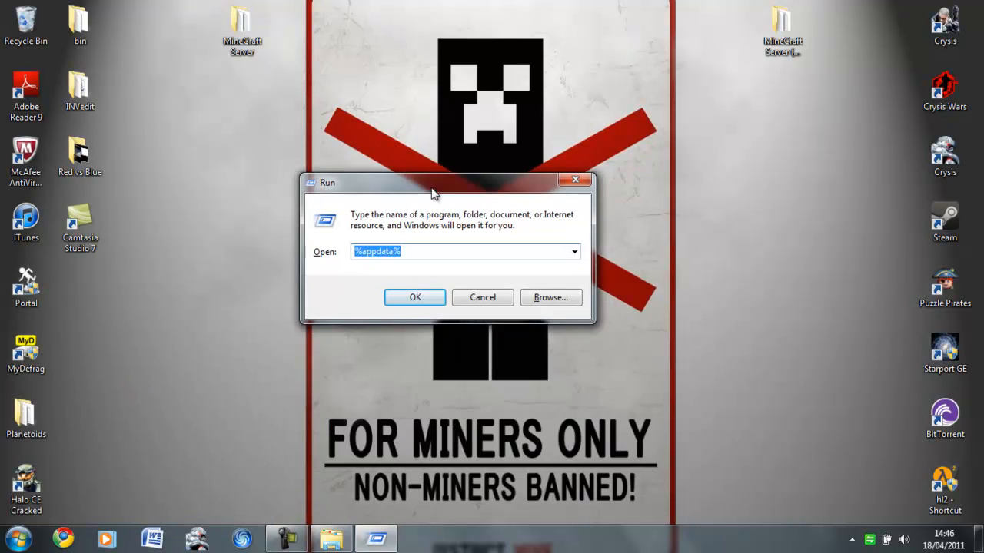
click(465, 169)
drag(465, 169, 403, 175)
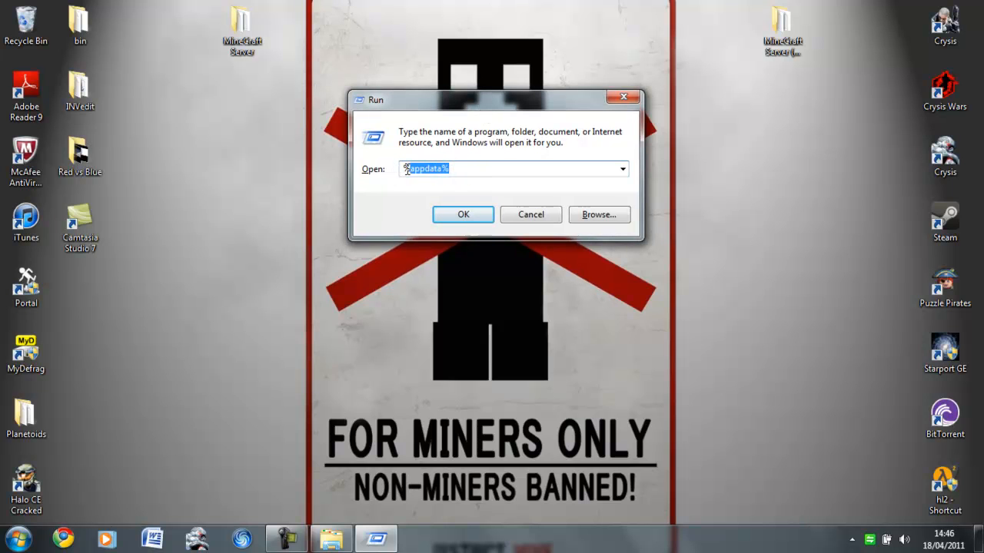
drag(457, 169, 388, 176)
key(BackSpace)
text(%)
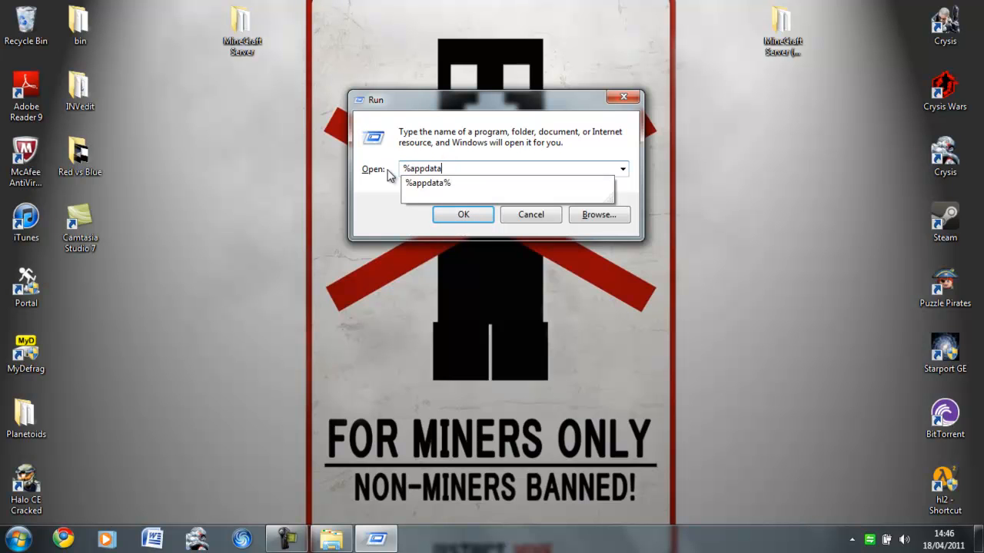
text(%)
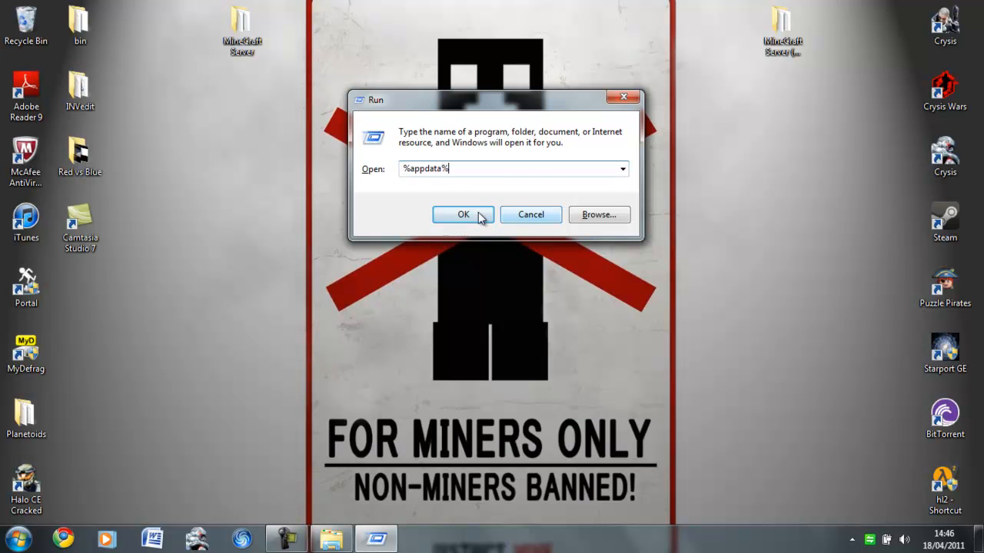
click(464, 214)
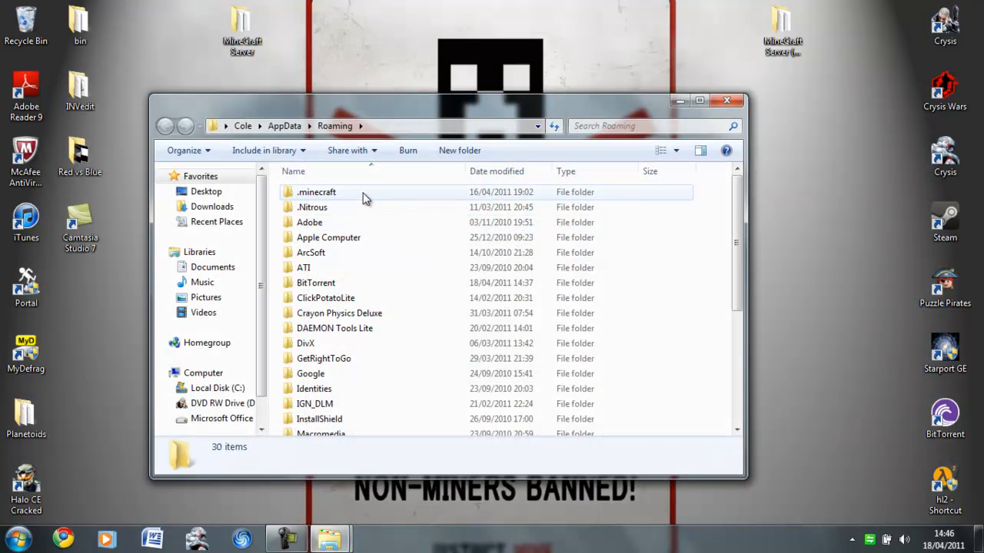
- Open .minecraft\texturepacks and delete the old jolicraft zip there
double_click(316, 192)
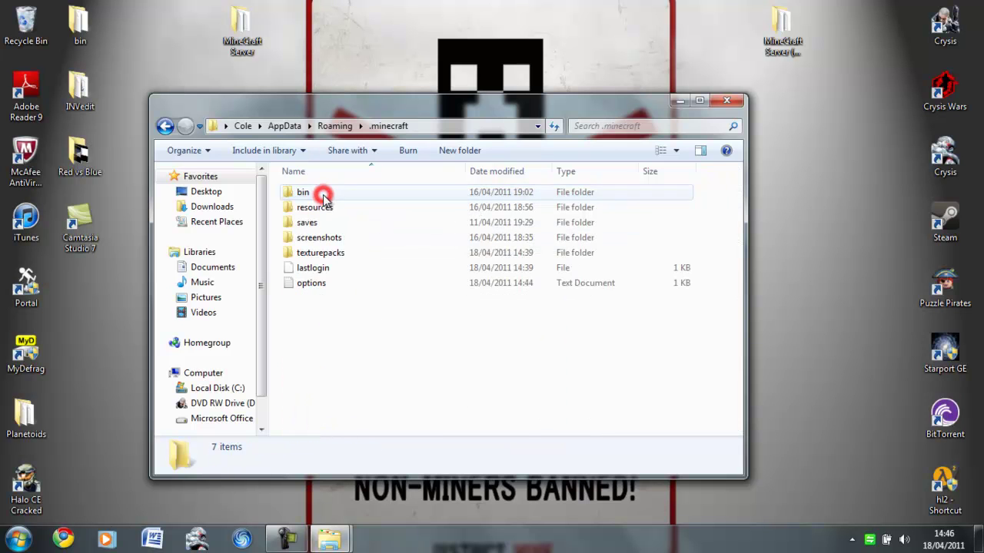
click(336, 253)
double_click(346, 256)
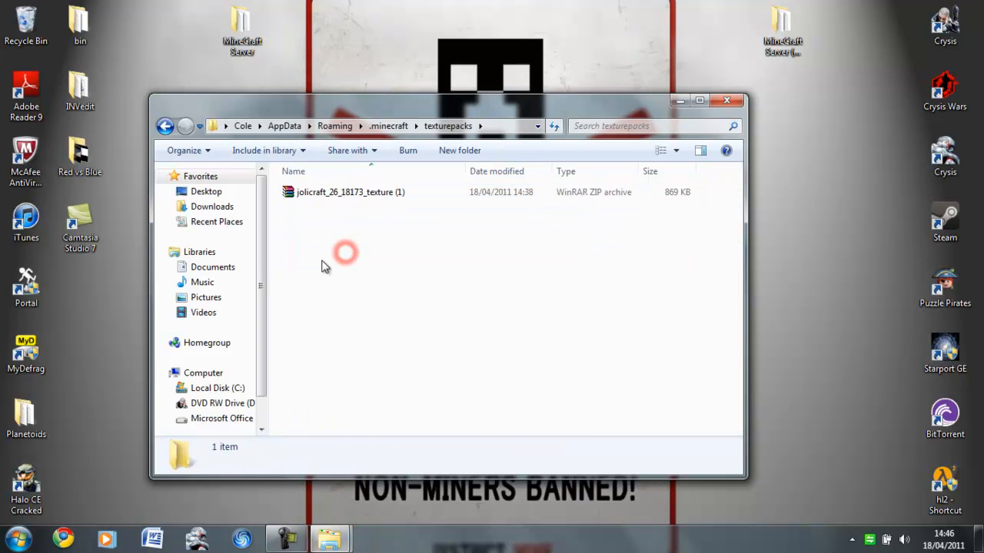
click(355, 192)
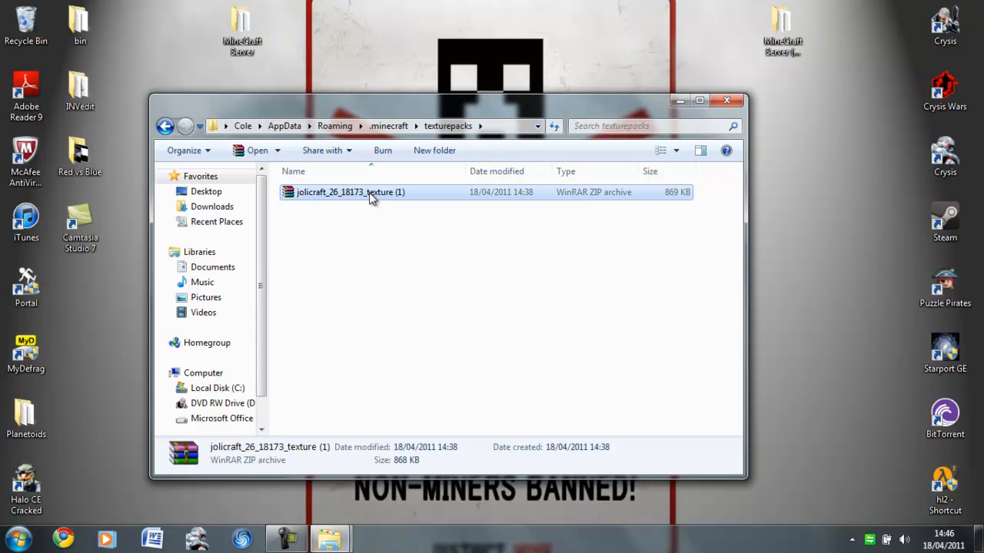
right_click(371, 198)
click(409, 468)
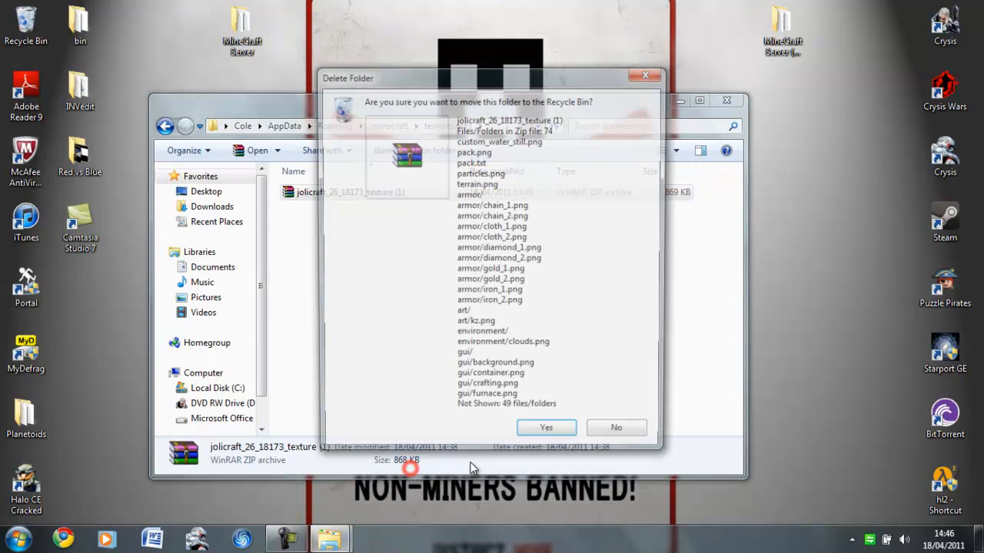
click(547, 434)
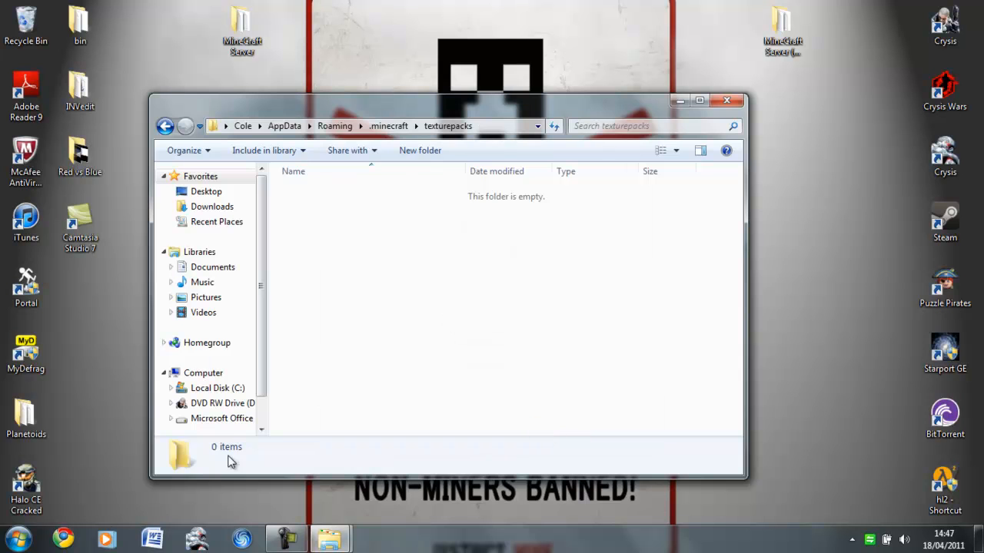
mouse_move(329, 539)
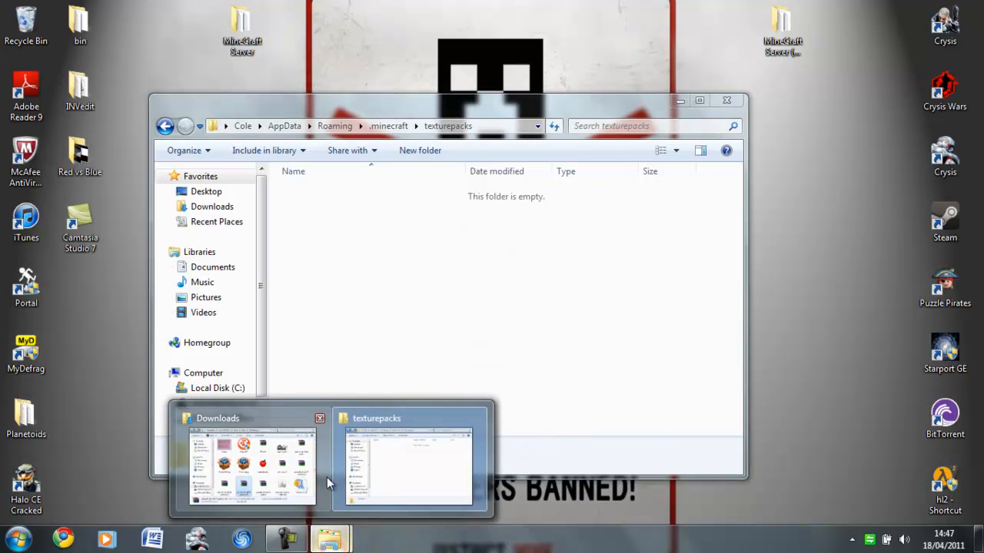
- Drag jolicraft_26_18173_texture (3) from Downloads into texturepacks and close the Downloads window
click(269, 475)
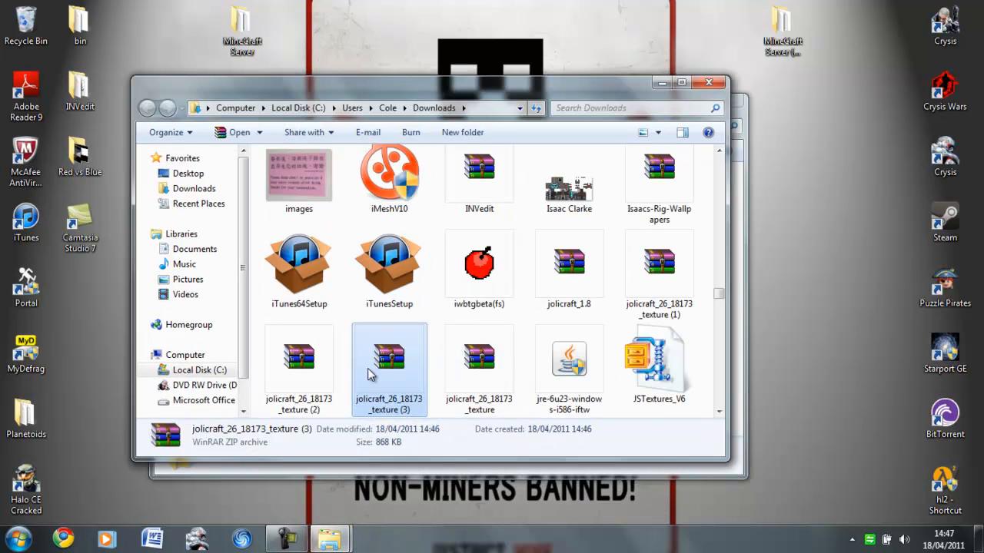
drag(370, 387, 742, 355)
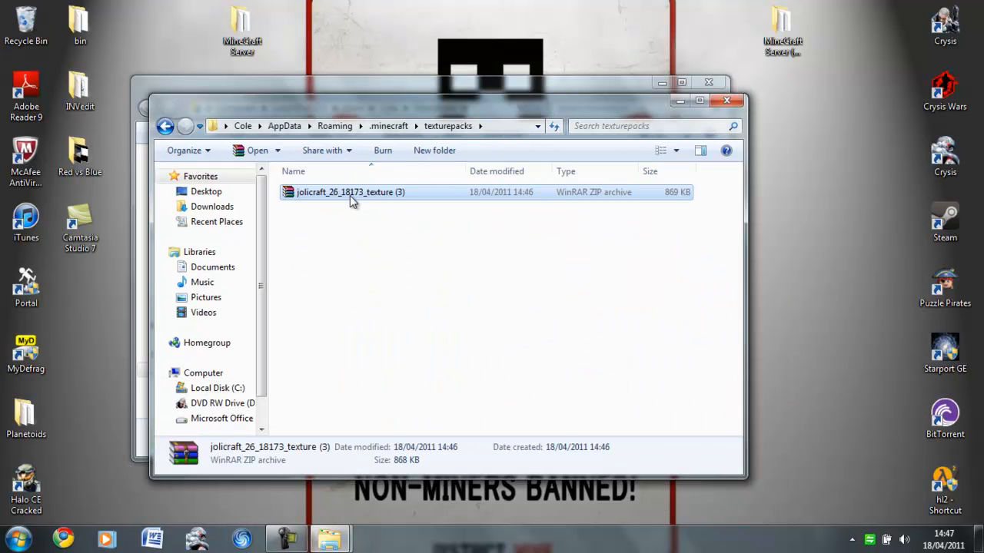
click(399, 88)
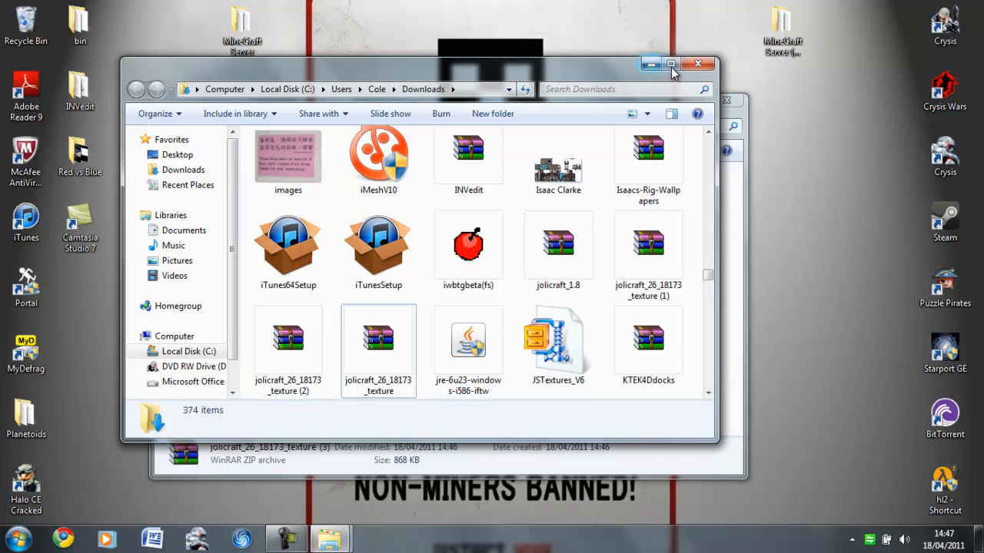
click(709, 82)
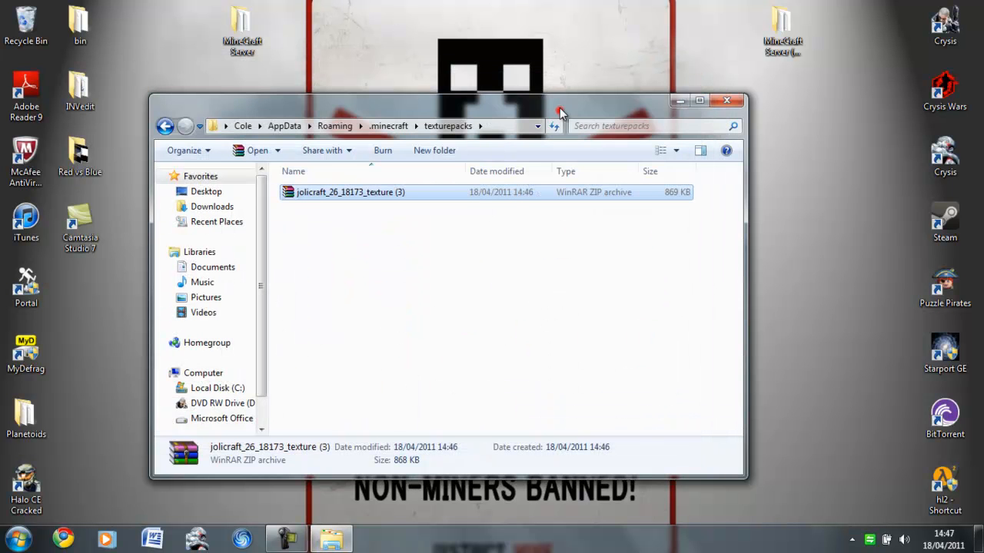
drag(559, 108, 528, 69)
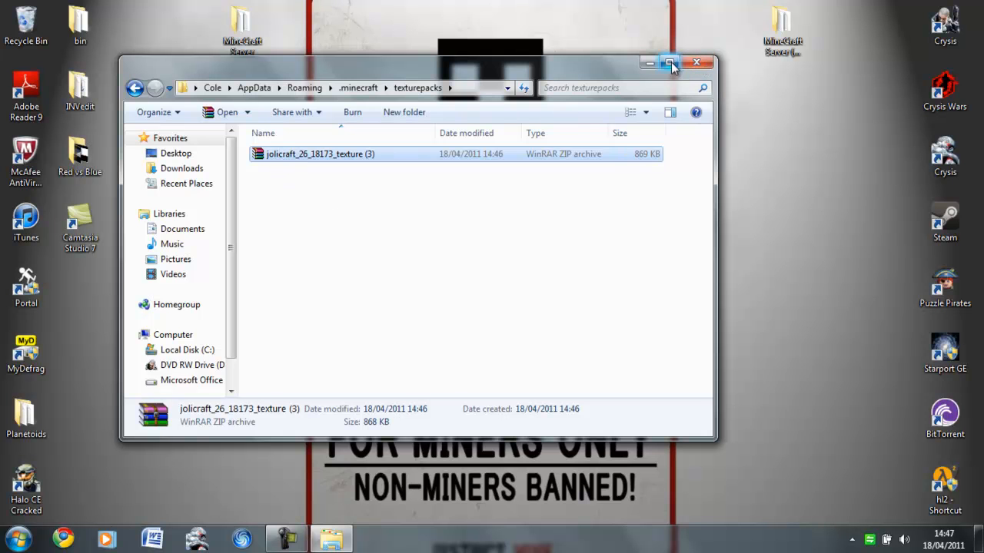
- Close the texturepacks window and launch Minecraft from the Start menu, confirming the security warning
click(697, 62)
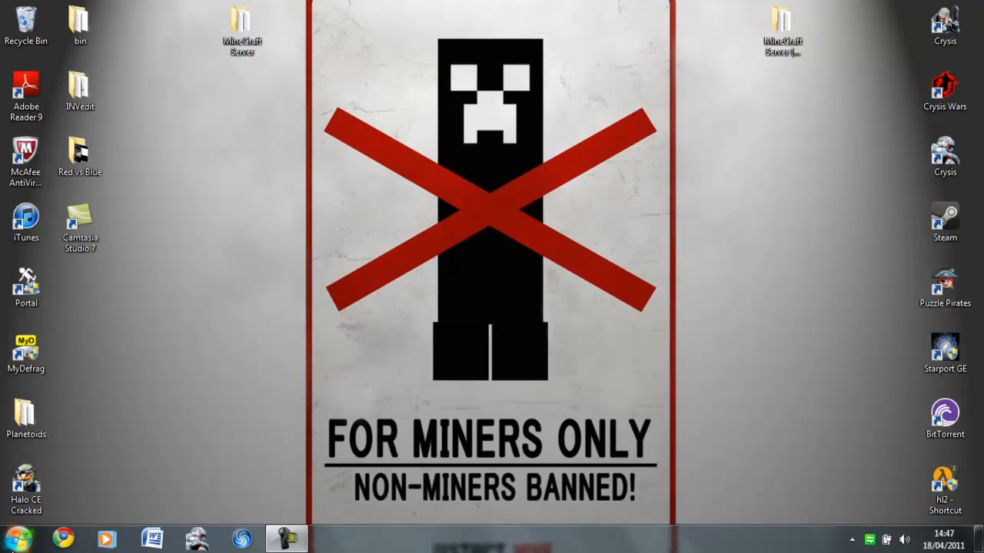
click(18, 539)
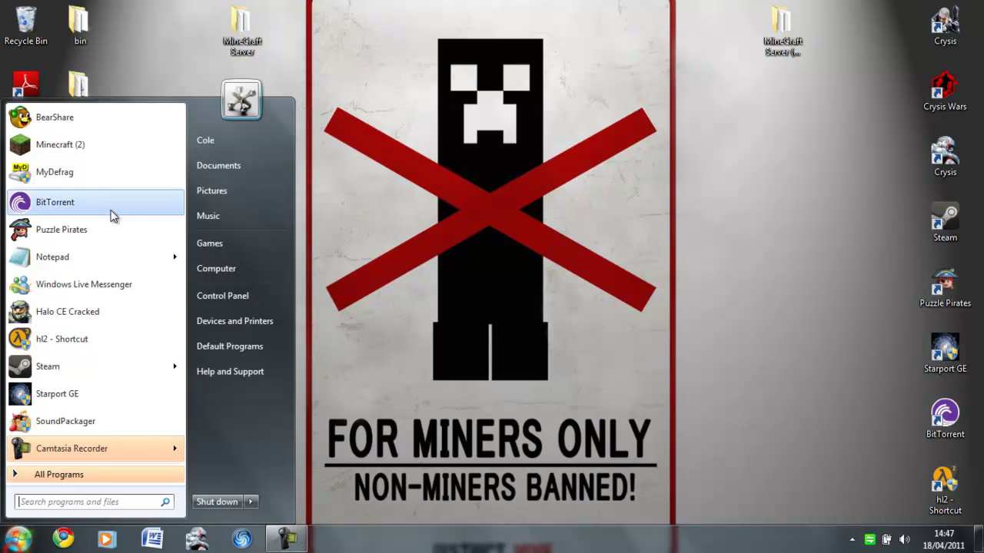
click(81, 146)
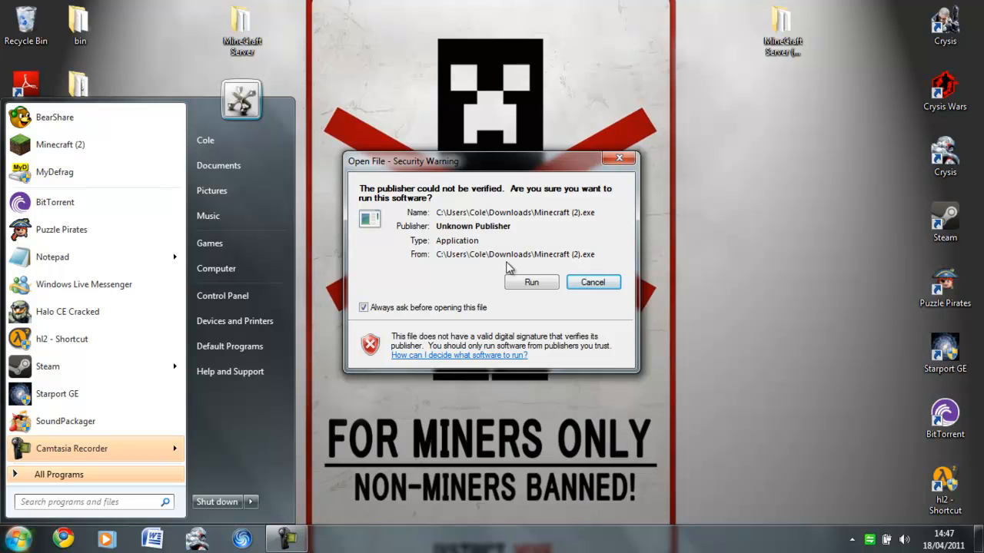
click(531, 283)
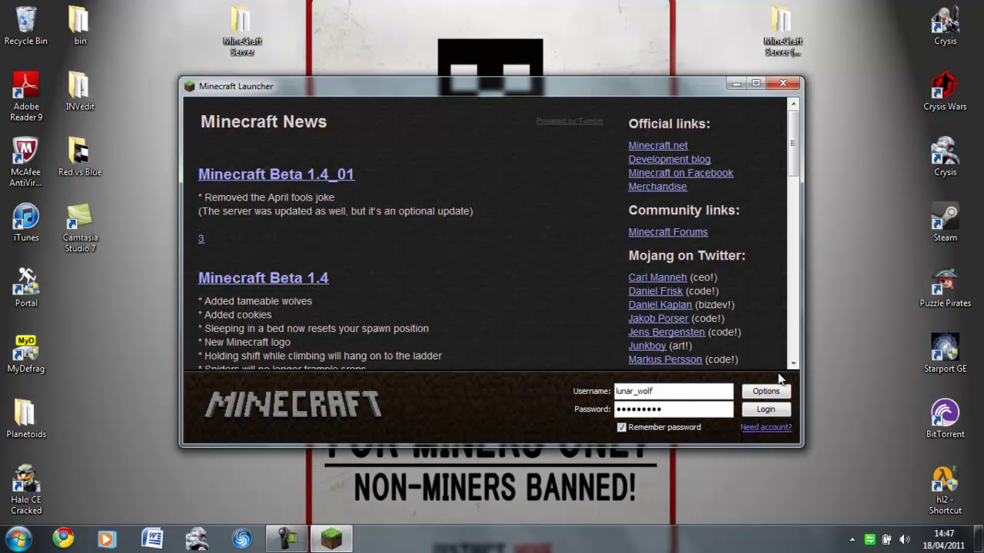
- Log in and select the Jolicraft pack under Mods and Texture Packs, returning to the restyled main menu
click(771, 410)
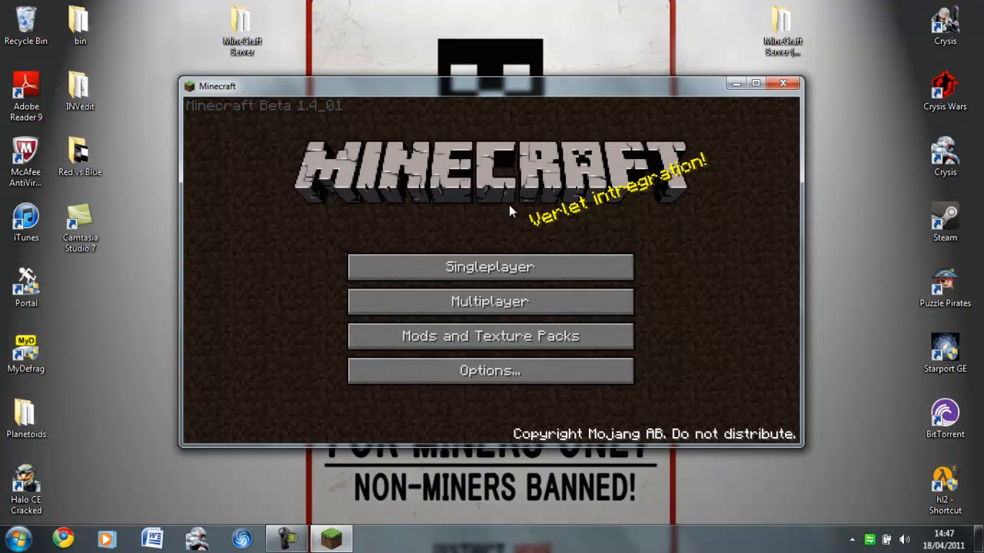
click(479, 336)
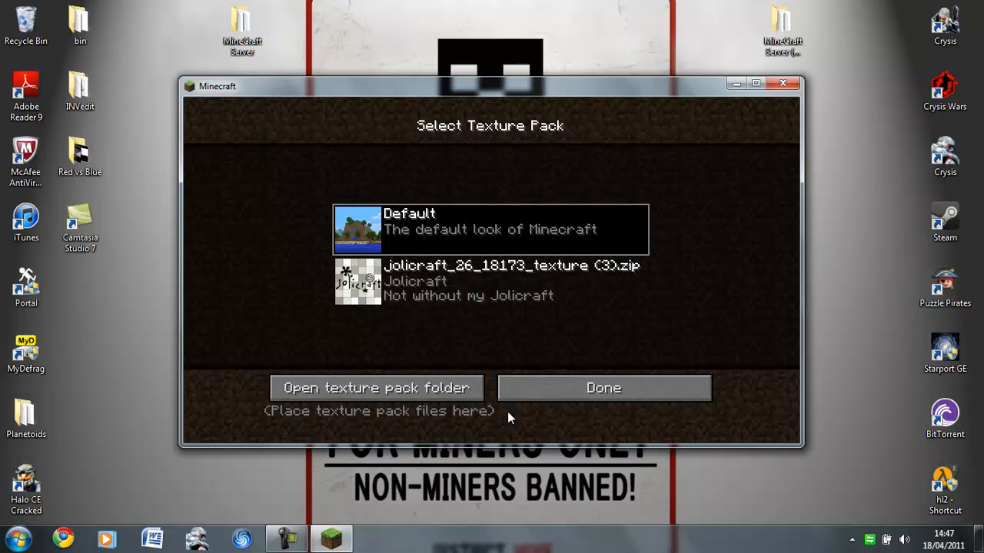
click(494, 294)
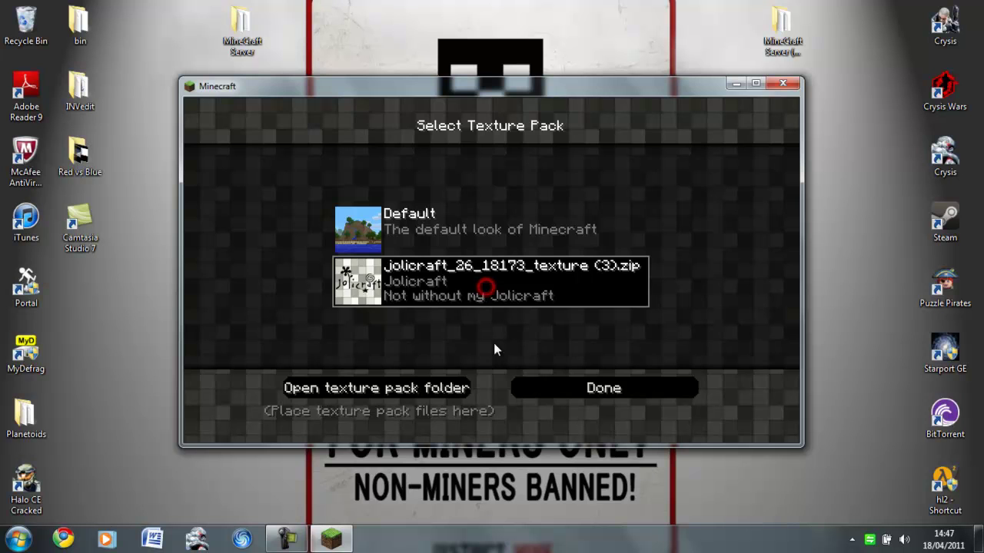
click(534, 381)
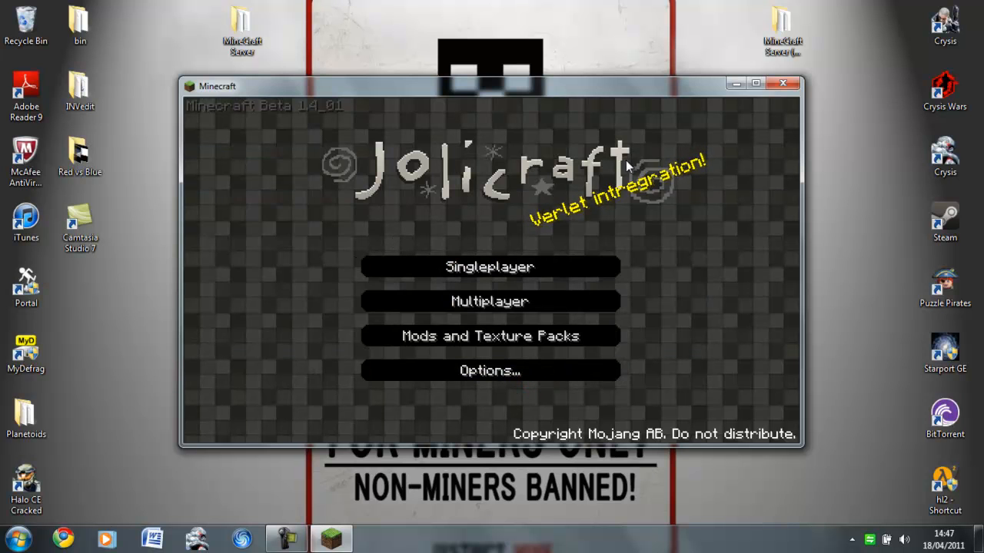
- Start a singleplayer game and load world11
click(578, 270)
click(448, 177)
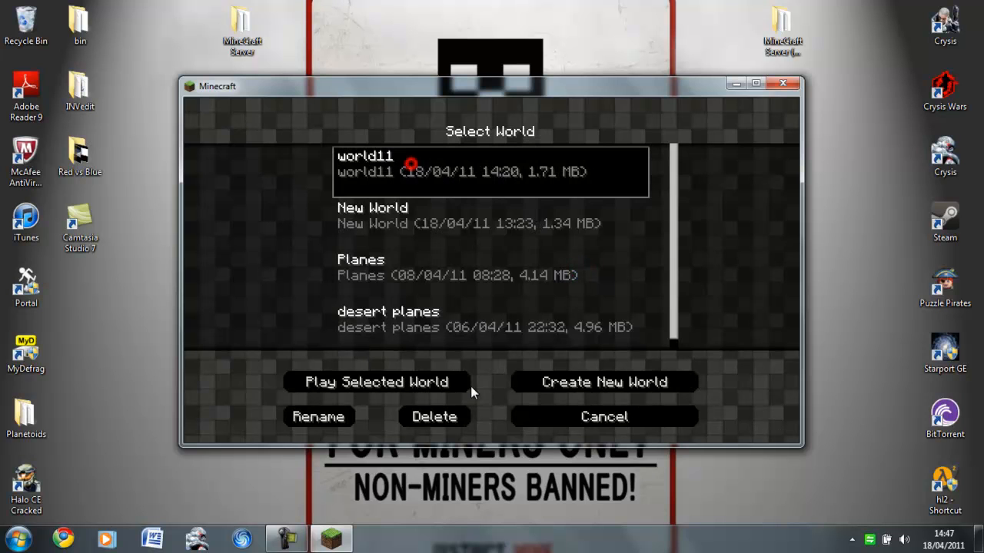
click(412, 383)
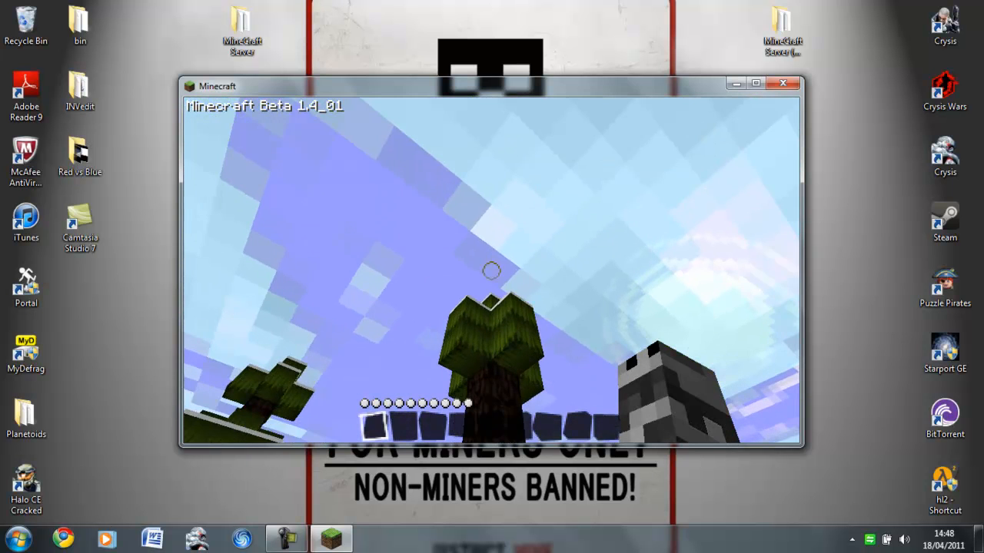
- Punch the tree trunk to break logs and collect wood
click(491, 271)
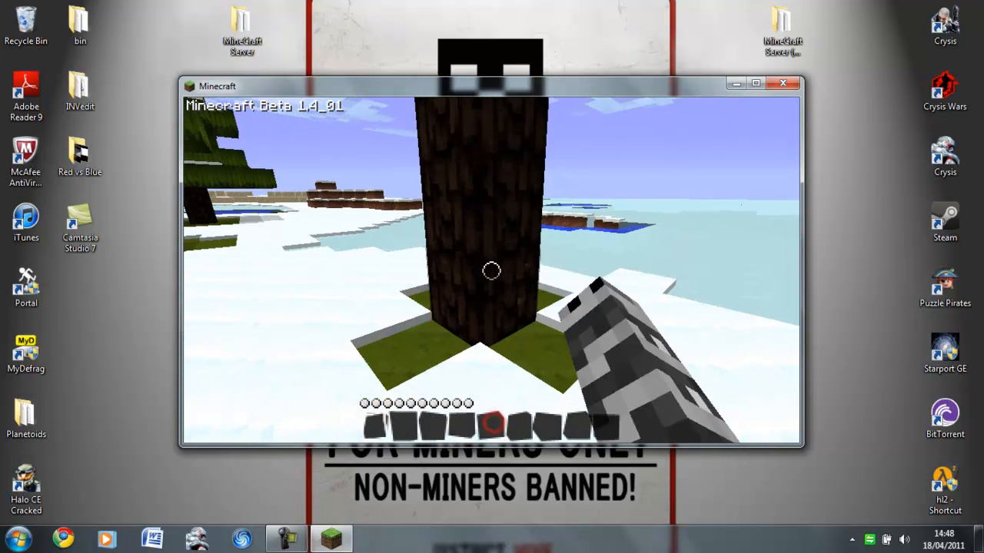
click(491, 271)
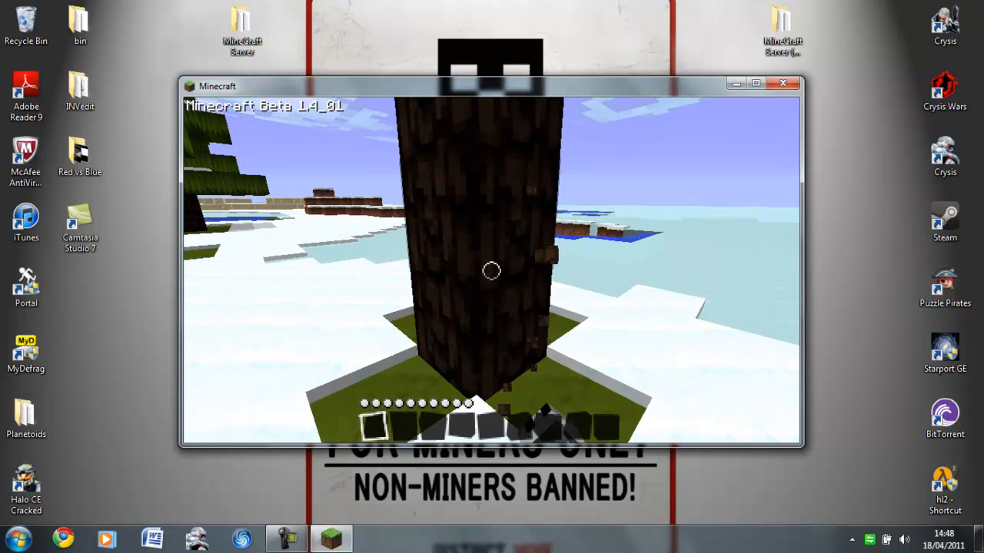
click(491, 270)
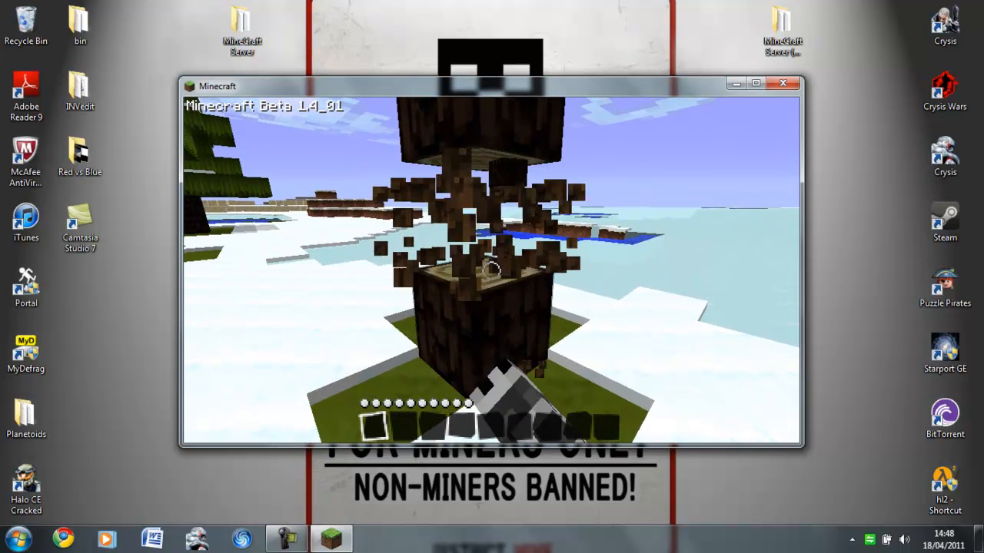
click(491, 270)
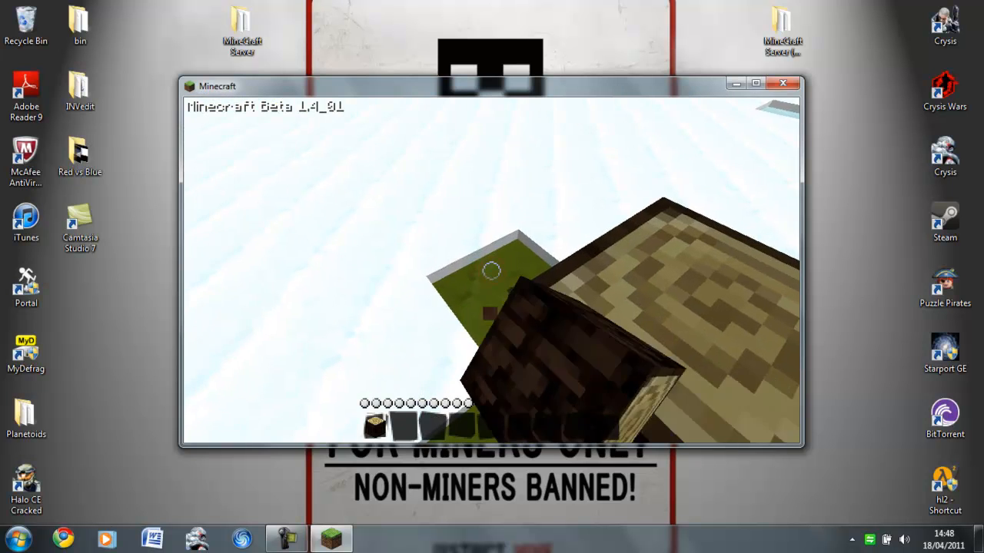
click(491, 271)
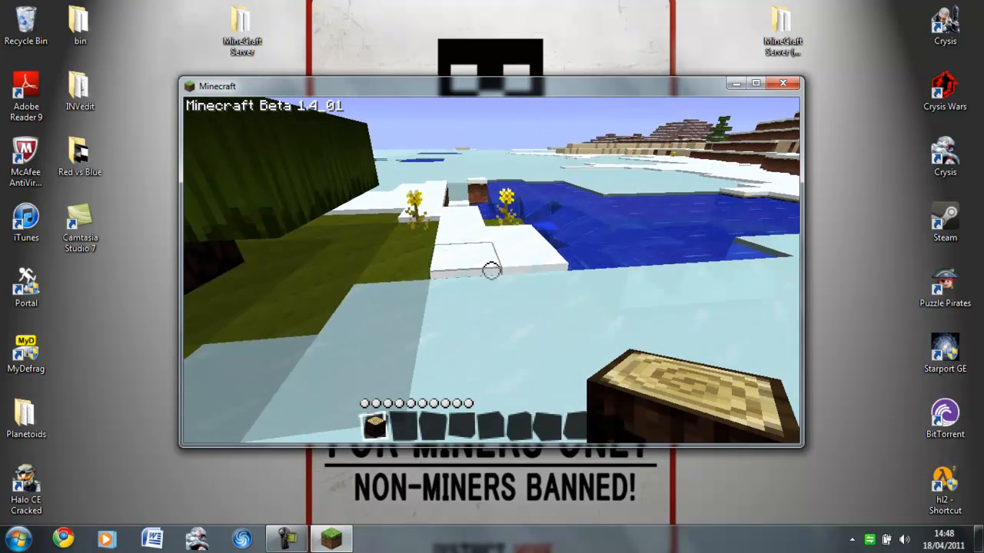
- Walk to the water, pick a dandelion into the hotbar and wander across the snowy terrain
key(w)
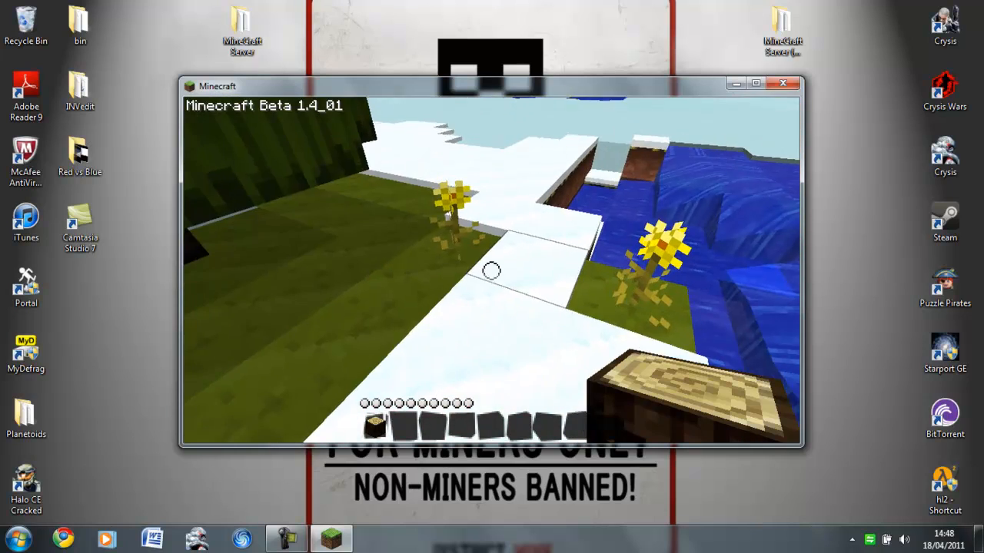
click(492, 271)
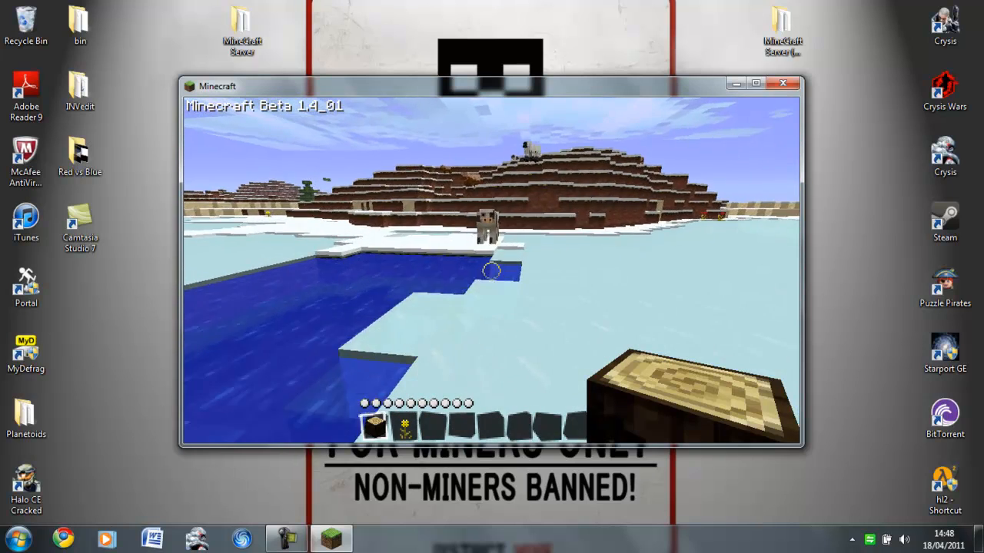
key(w)
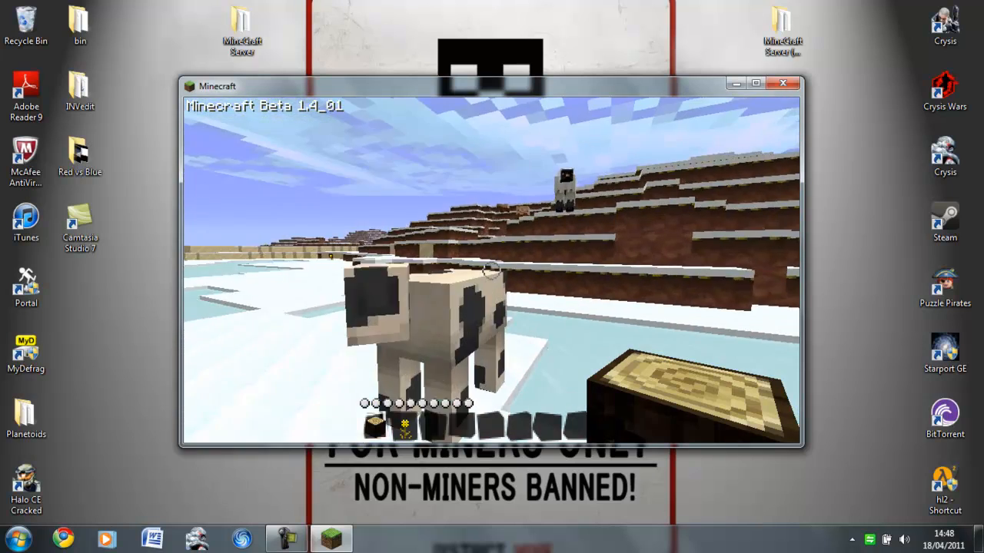
key(w)
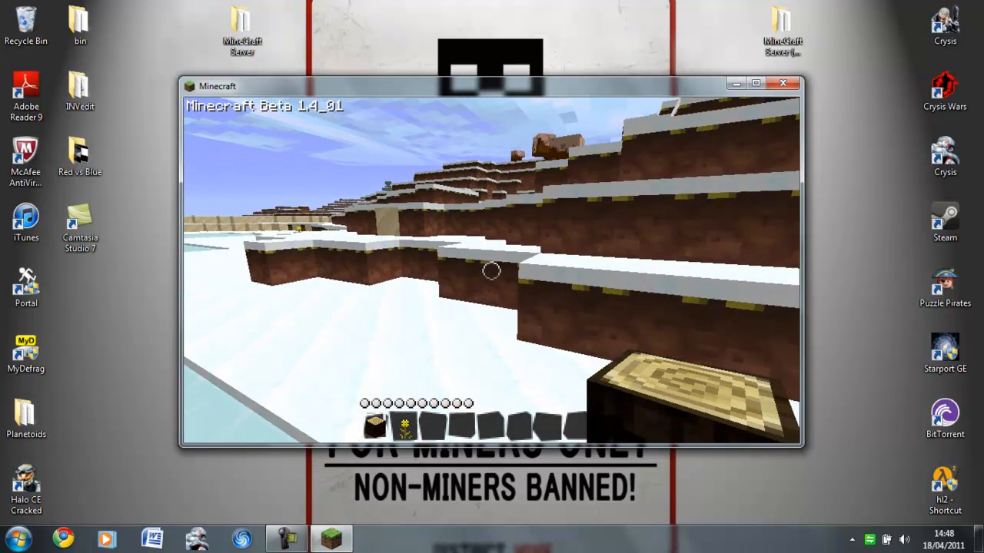